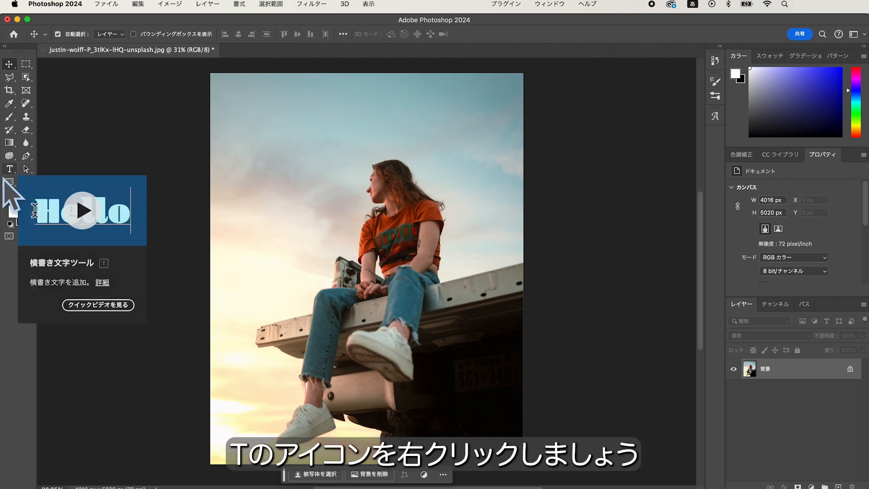
Step: Add the horizontal text "文字の入れ方" in the sky beside the woman's head and commit it
{"action": "right_click", "coordinate": [11, 170]}
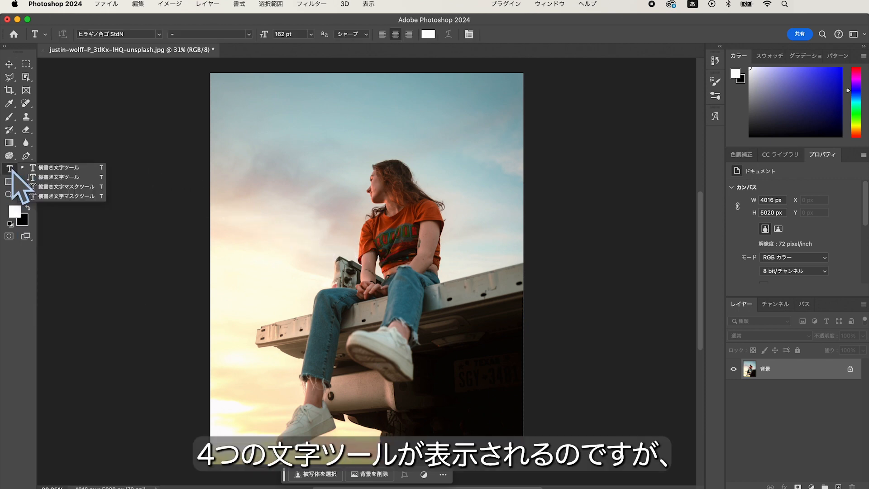
{"action": "left_click", "coordinate": [87, 169]}
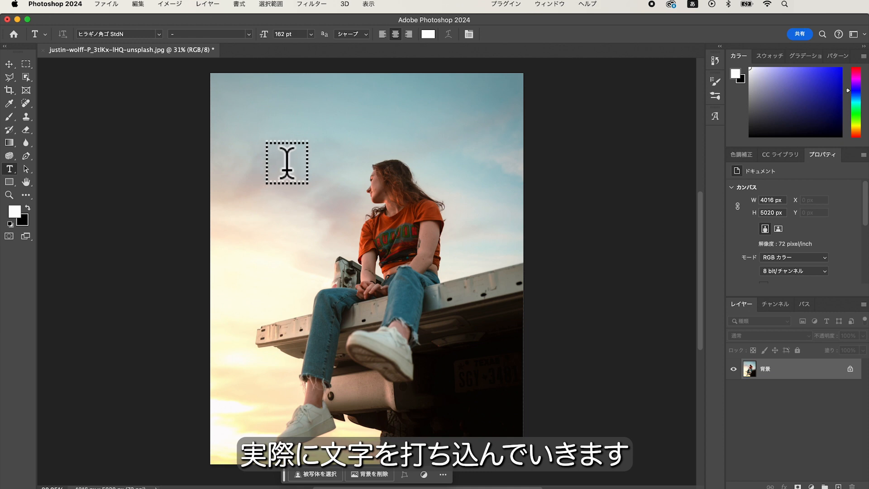
{"action": "left_click", "coordinate": [287, 164]}
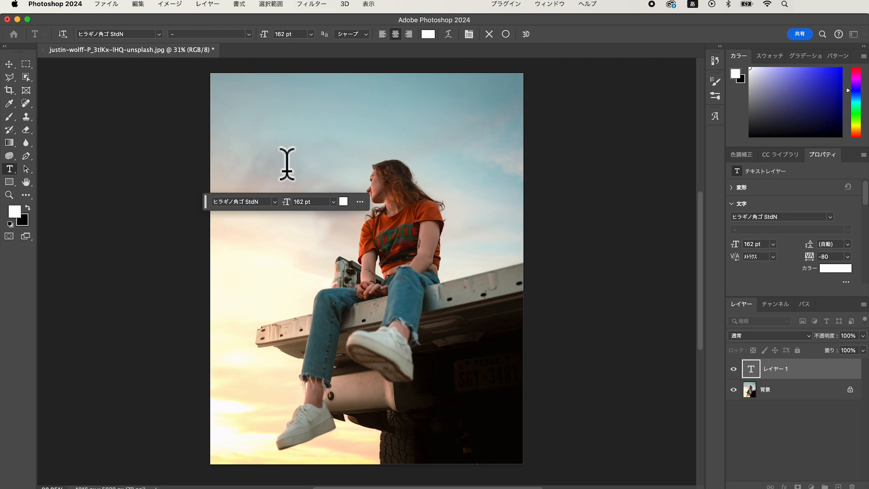
{"action": "type", "text": "もじのいれ"}
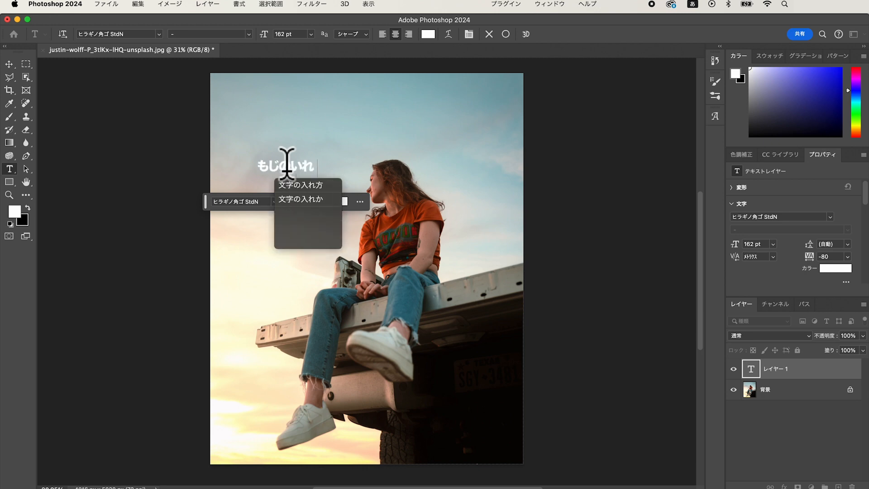
{"action": "key", "text": "Tab"}
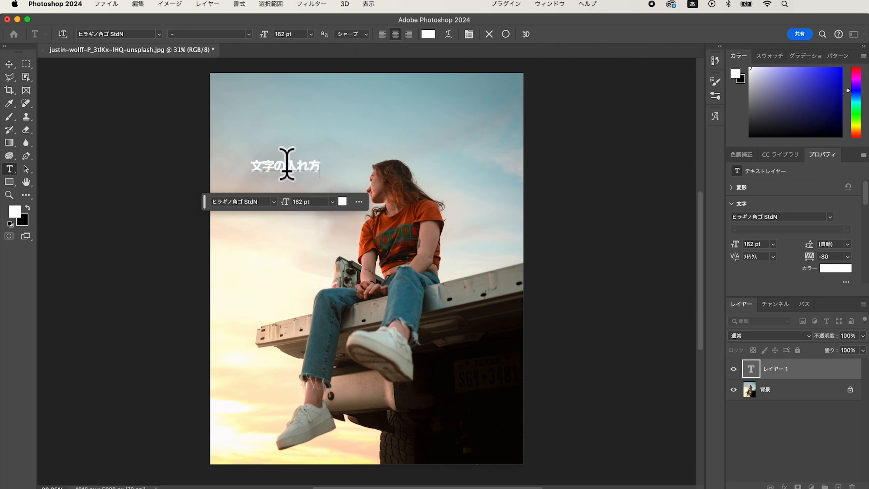
{"action": "key", "text": "Return"}
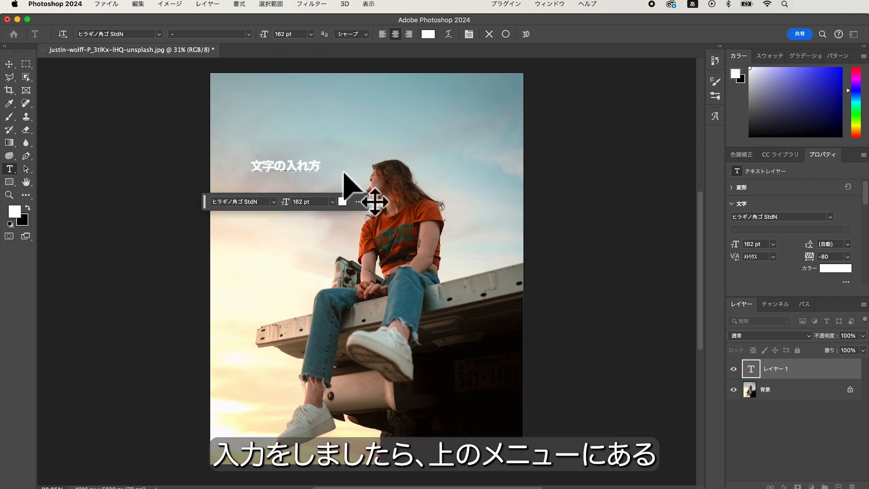
{"action": "left_click", "coordinate": [506, 34]}
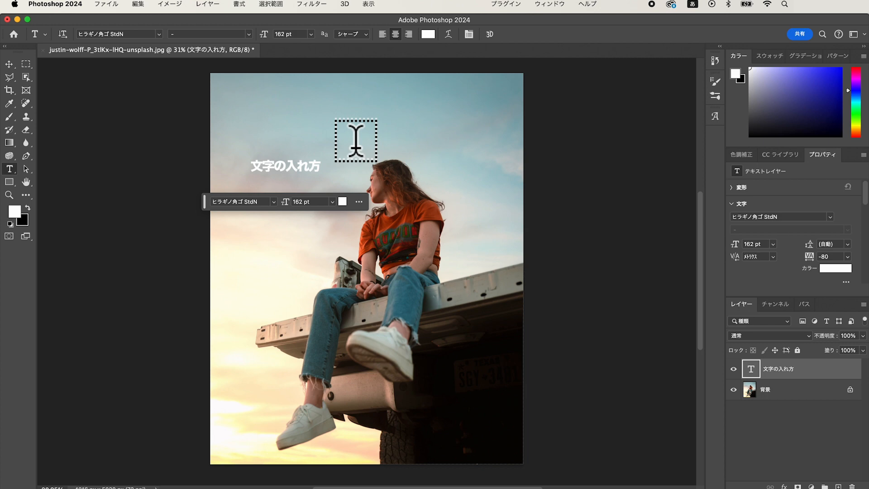
Step: Free-transform the text to about 313% scale, placed across the sky over the top of the woman's head and rotated about -5.6°
{"action": "key", "text": "super+t"}
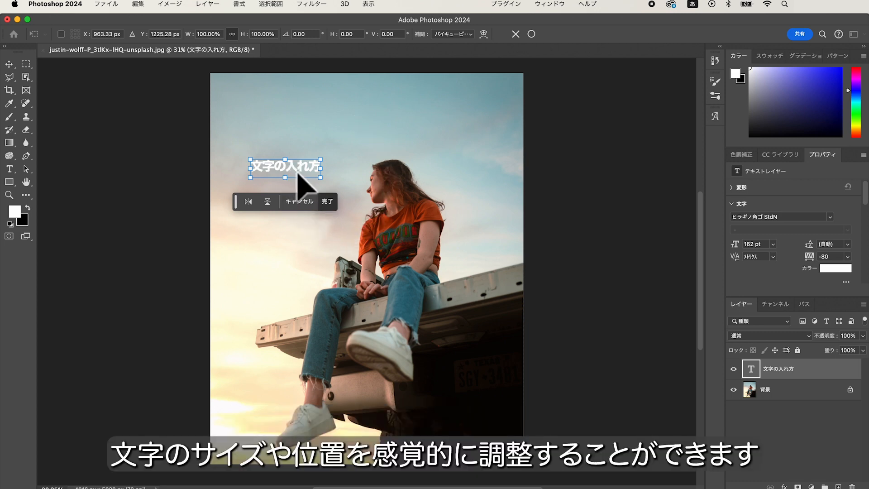
{"action": "left_click_drag", "start_coordinate": [323, 186], "coordinate": [462, 239]}
{"action": "left_click_drag", "start_coordinate": [416, 181], "coordinate": [408, 154]}
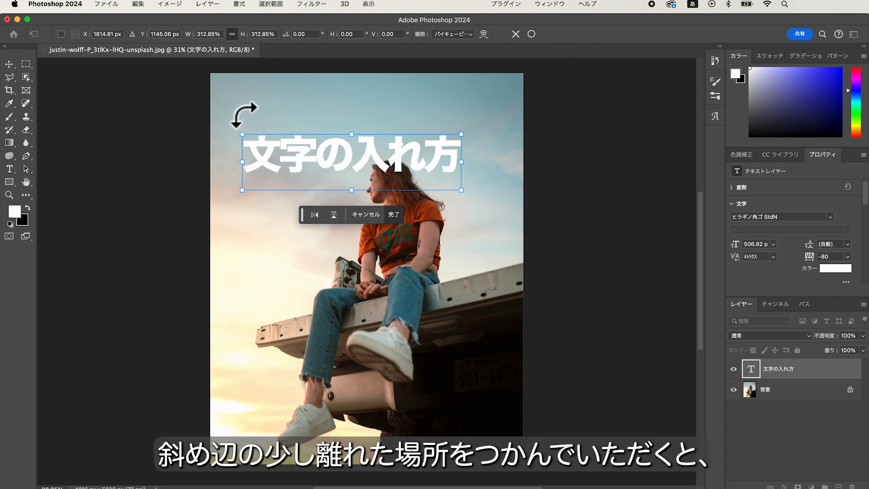
{"action": "mouse_move", "coordinate": [232, 124]}
{"action": "left_mouse_down"}
{"action": "mouse_move", "coordinate": [262, 92]}
{"action": "mouse_move", "coordinate": [211, 183]}
{"action": "mouse_move", "coordinate": [232, 142]}
{"action": "mouse_move", "coordinate": [277, 117]}
{"action": "mouse_move", "coordinate": [244, 135]}
{"action": "left_mouse_up"}
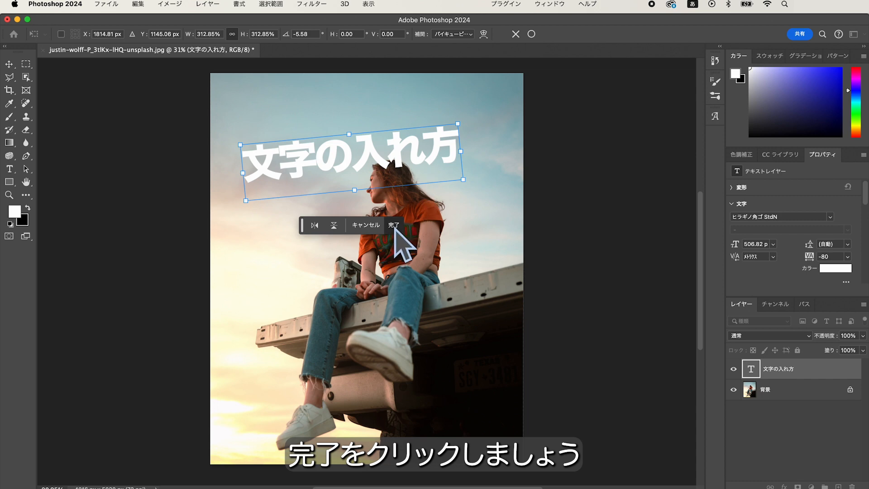
{"action": "left_click", "coordinate": [395, 227]}
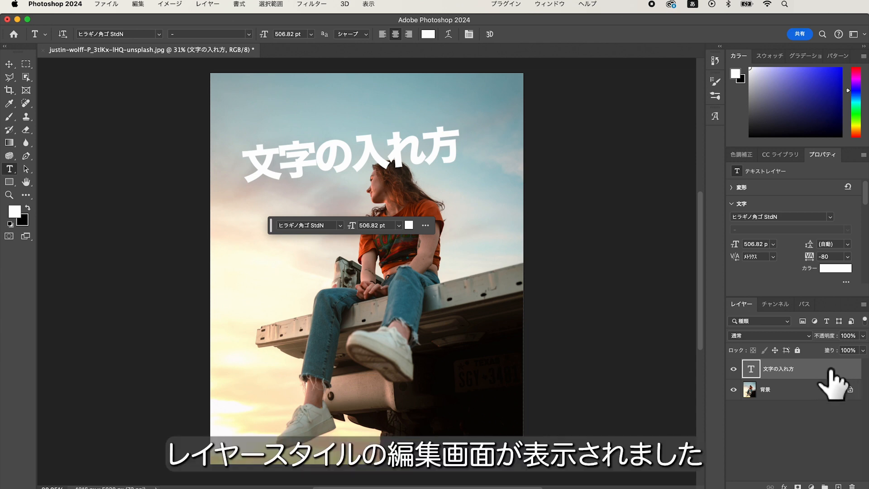
Step: Add a Stroke (境界線) layer style to the text layer with blue colour 6a6eff and a size of 18 px
{"action": "double_click", "coordinate": [831, 370]}
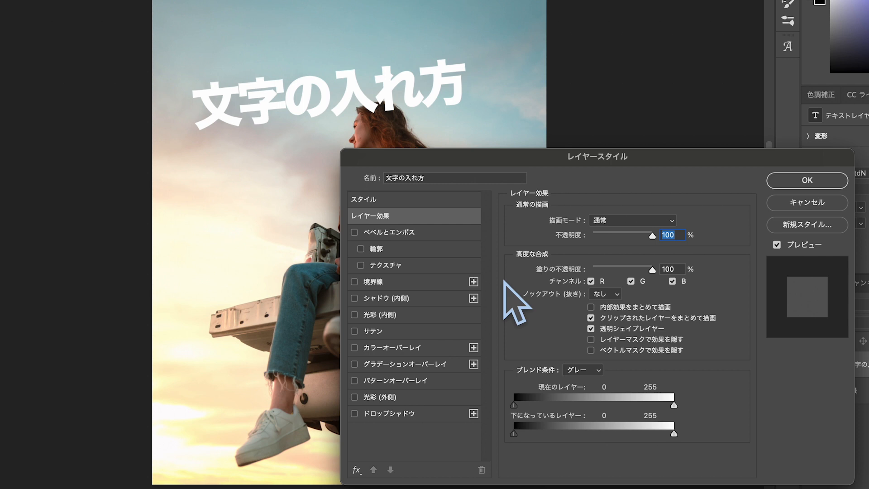
{"action": "left_click", "coordinate": [375, 281]}
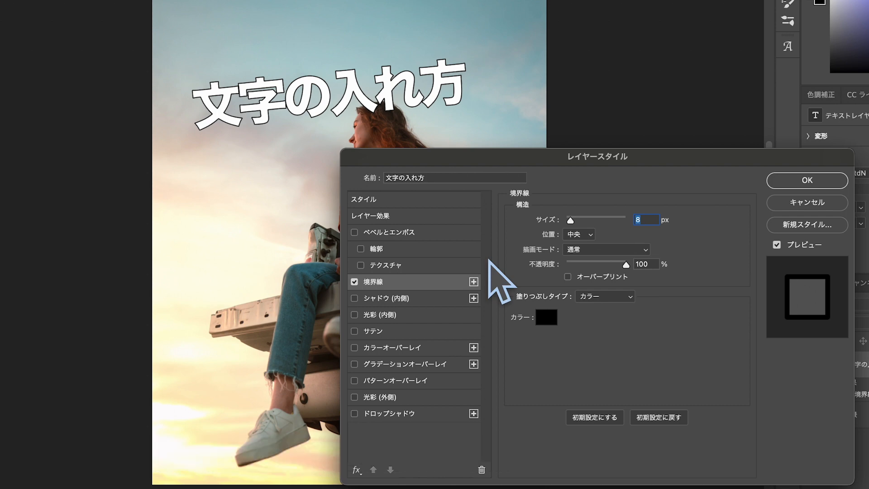
{"action": "left_click", "coordinate": [547, 322]}
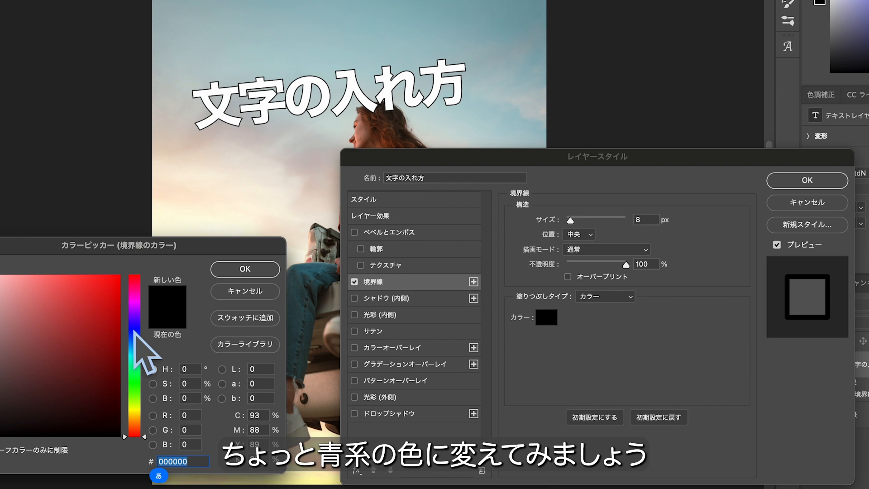
{"action": "left_click", "coordinate": [134, 331]}
{"action": "mouse_move", "coordinate": [23, 306]}
{"action": "left_mouse_down"}
{"action": "mouse_move", "coordinate": [31, 320]}
{"action": "mouse_move", "coordinate": [53, 275]}
{"action": "mouse_move", "coordinate": [15, 258]}
{"action": "mouse_move", "coordinate": [53, 261]}
{"action": "left_mouse_up"}
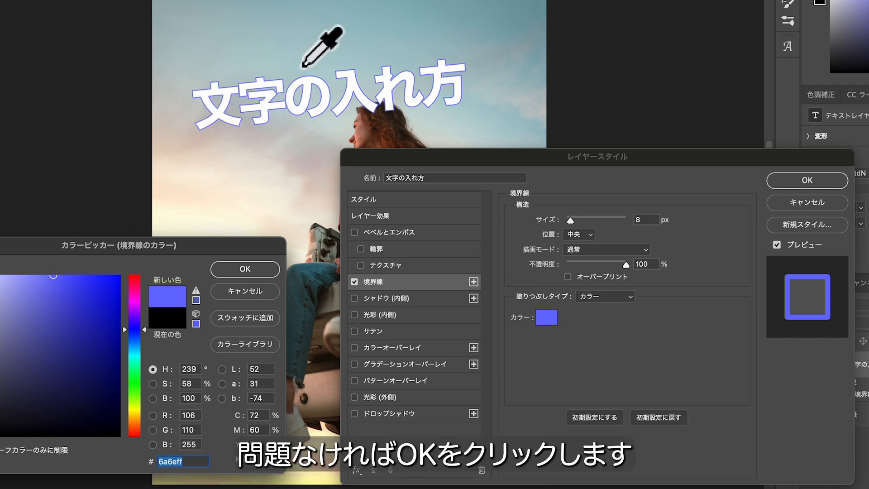
{"action": "left_click", "coordinate": [248, 269]}
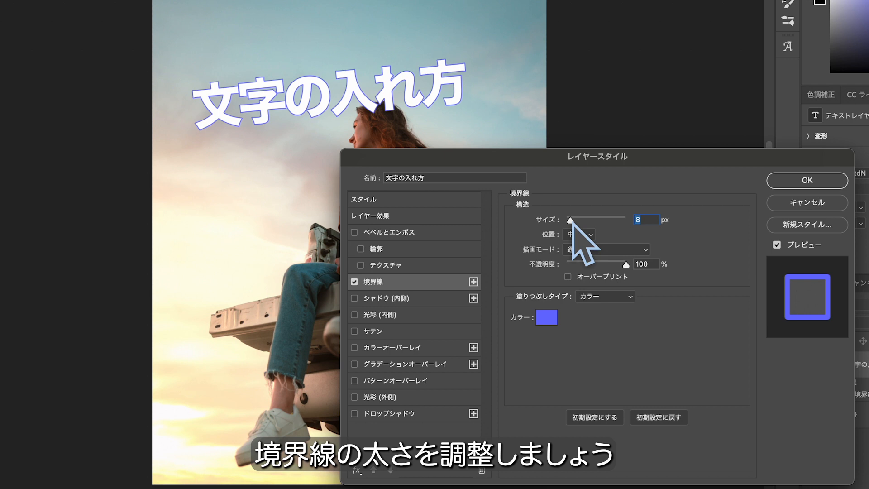
{"action": "mouse_move", "coordinate": [572, 220]}
{"action": "left_mouse_down"}
{"action": "mouse_move", "coordinate": [588, 221]}
{"action": "mouse_move", "coordinate": [574, 220]}
{"action": "left_mouse_up"}
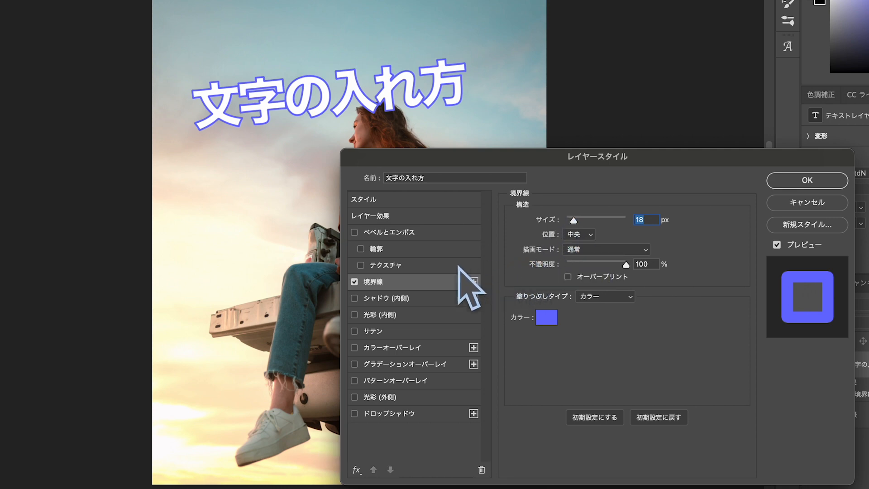
Step: Add a Drop Shadow (ドロップシャドウ) to the text with angle 180°, distance 34 px, spread 11% and size 35 px
{"action": "left_click", "coordinate": [379, 414]}
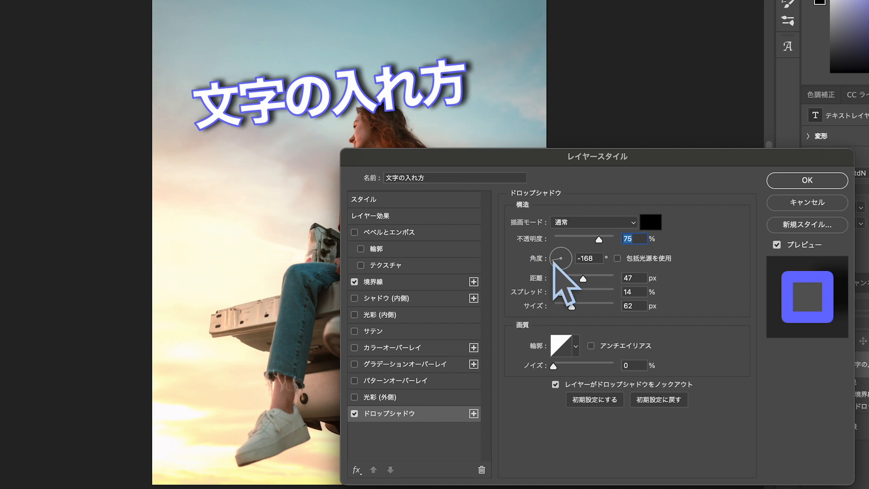
{"action": "mouse_move", "coordinate": [554, 261]}
{"action": "left_mouse_down"}
{"action": "mouse_move", "coordinate": [560, 251]}
{"action": "mouse_move", "coordinate": [563, 264]}
{"action": "left_mouse_up"}
{"action": "left_click_drag", "start_coordinate": [561, 264], "coordinate": [549, 263]}
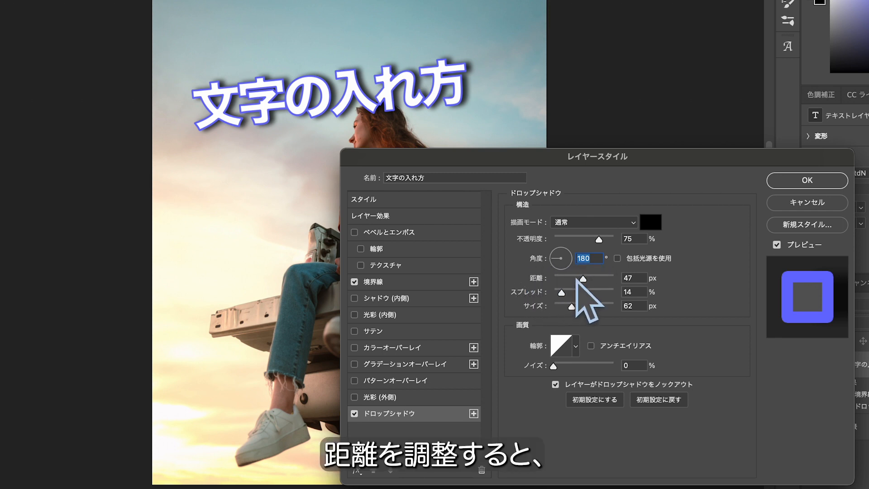
{"action": "mouse_move", "coordinate": [583, 279]}
{"action": "left_mouse_down"}
{"action": "mouse_move", "coordinate": [552, 278]}
{"action": "mouse_move", "coordinate": [585, 280]}
{"action": "mouse_move", "coordinate": [566, 279]}
{"action": "mouse_move", "coordinate": [575, 279]}
{"action": "left_mouse_up"}
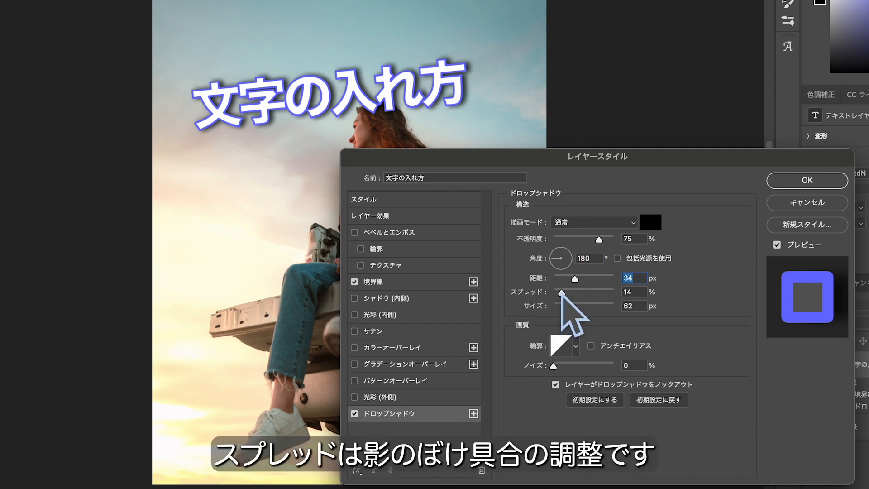
{"action": "left_click_drag", "start_coordinate": [562, 292], "coordinate": [628, 300]}
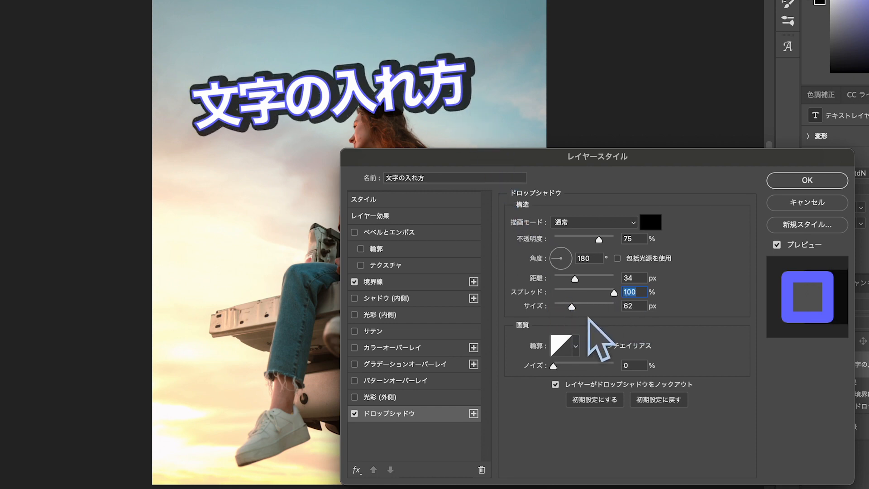
{"action": "left_click_drag", "start_coordinate": [614, 293], "coordinate": [560, 293]}
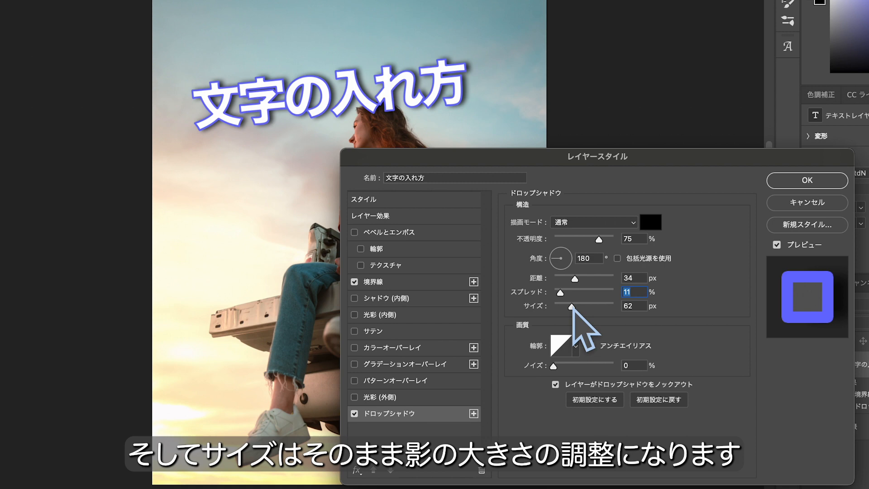
{"action": "mouse_move", "coordinate": [572, 306]}
{"action": "left_mouse_down"}
{"action": "mouse_move", "coordinate": [598, 306]}
{"action": "mouse_move", "coordinate": [553, 306]}
{"action": "mouse_move", "coordinate": [566, 307]}
{"action": "left_mouse_up"}
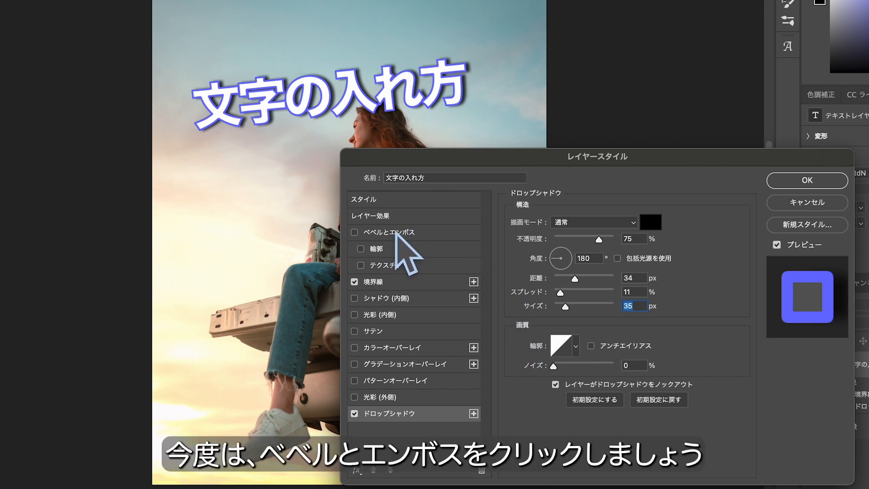
Step: Enable Bevel and Emboss (ベベルとエンボス) on the text with a depth of 1000% and apply the layer styles
{"action": "left_click", "coordinate": [396, 231]}
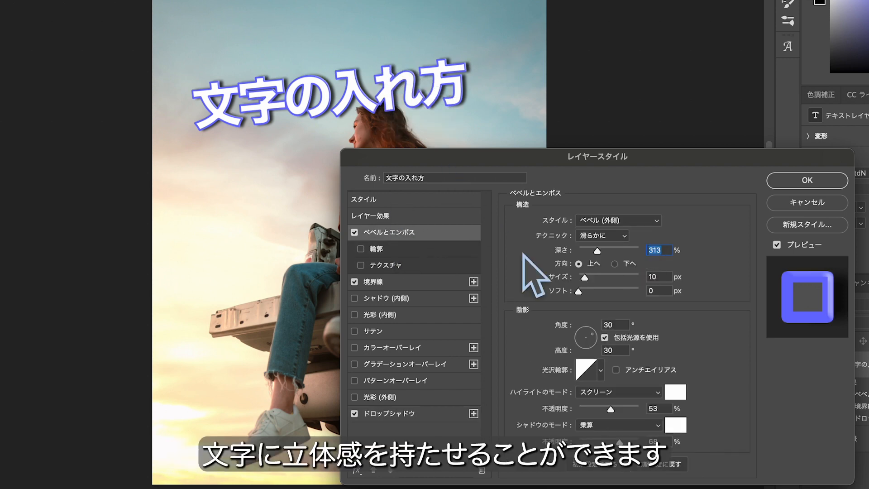
{"action": "left_click_drag", "start_coordinate": [600, 255], "coordinate": [642, 257]}
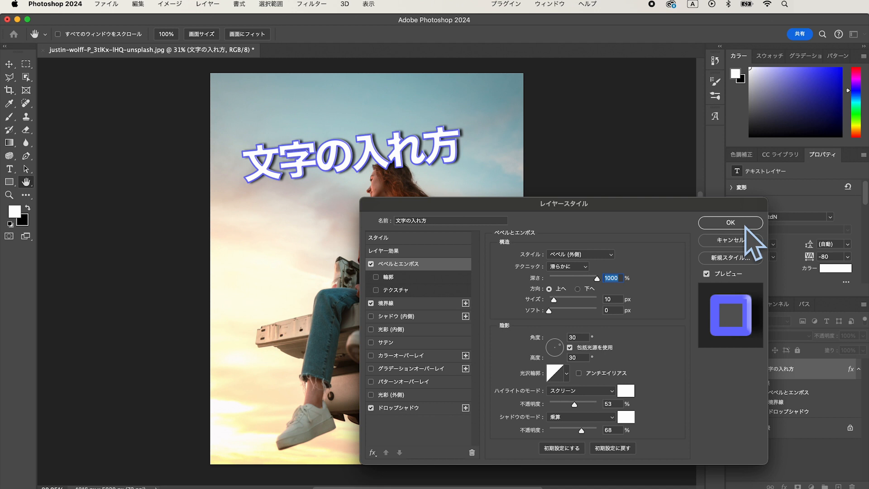
{"action": "left_click", "coordinate": [745, 227]}
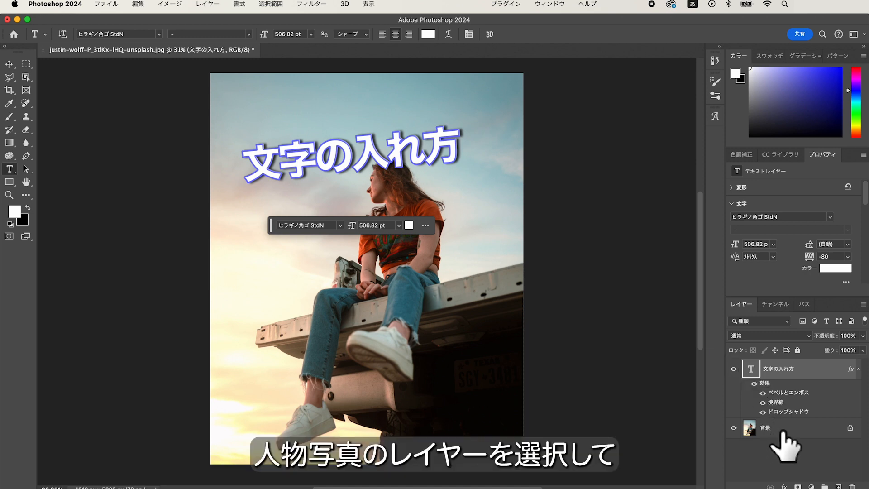
Step: Select the woman's head and upper body on the 背景 layer with the Object Selection tool
{"action": "left_click", "coordinate": [786, 445]}
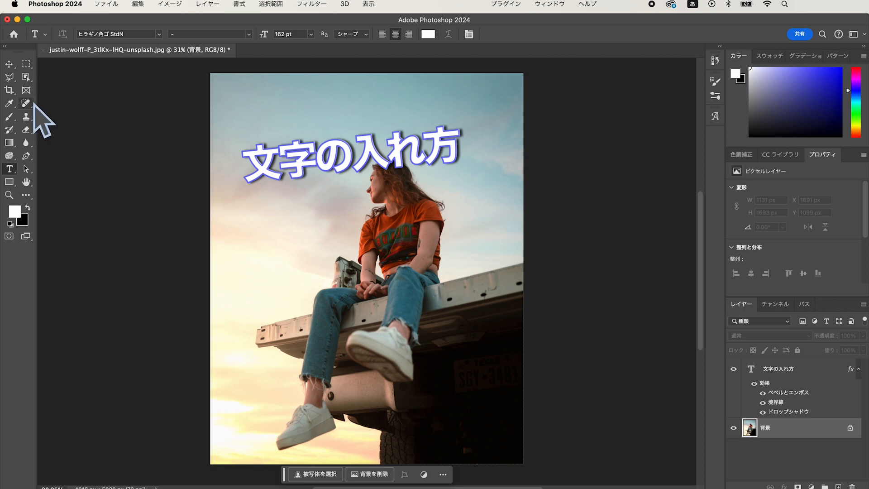
{"action": "left_click", "coordinate": [25, 77]}
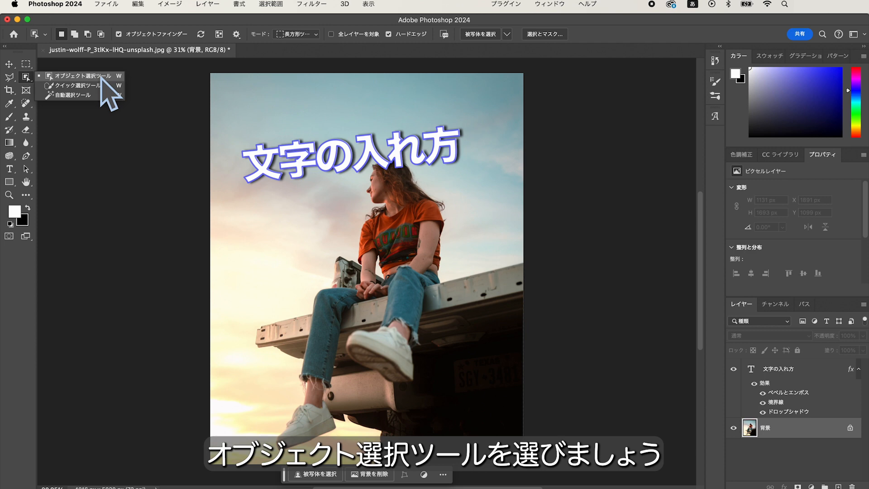
{"action": "left_click", "coordinate": [101, 76]}
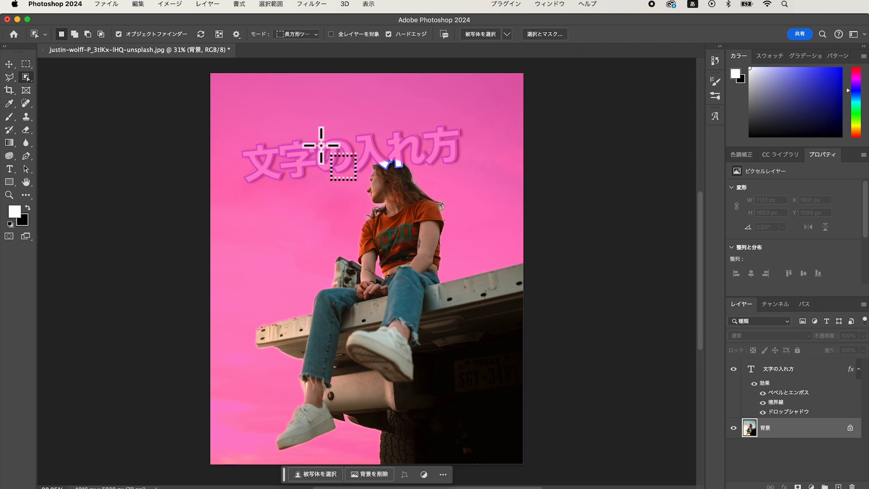
{"action": "left_click_drag", "start_coordinate": [336, 146], "coordinate": [458, 260]}
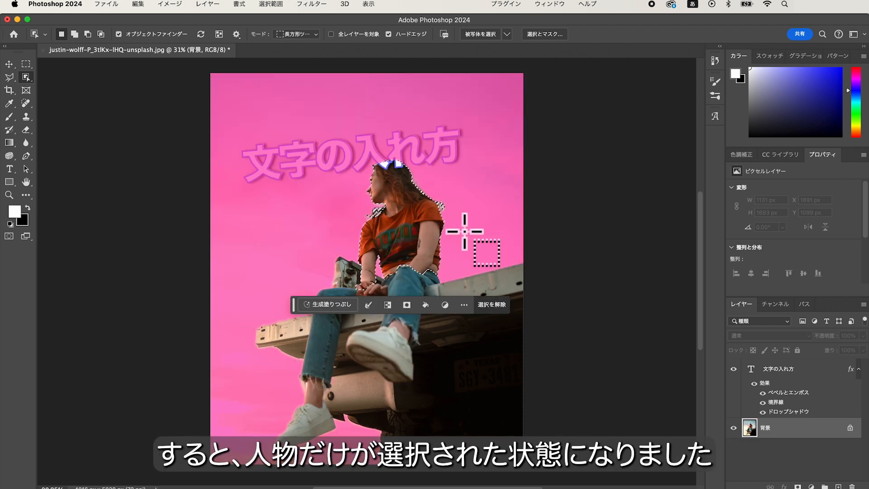
Step: Copy the selected part of the woman to a new layer and place that layer above the text layer
{"action": "right_click", "coordinate": [409, 210]}
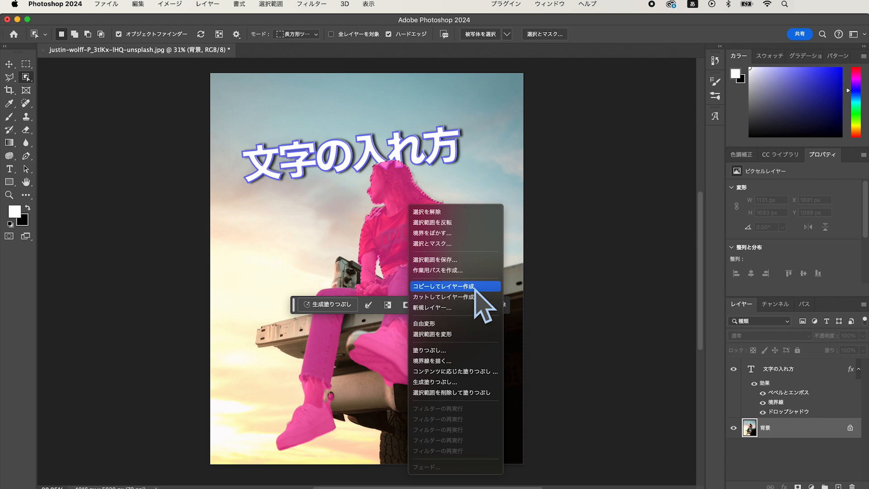
{"action": "left_click", "coordinate": [474, 288]}
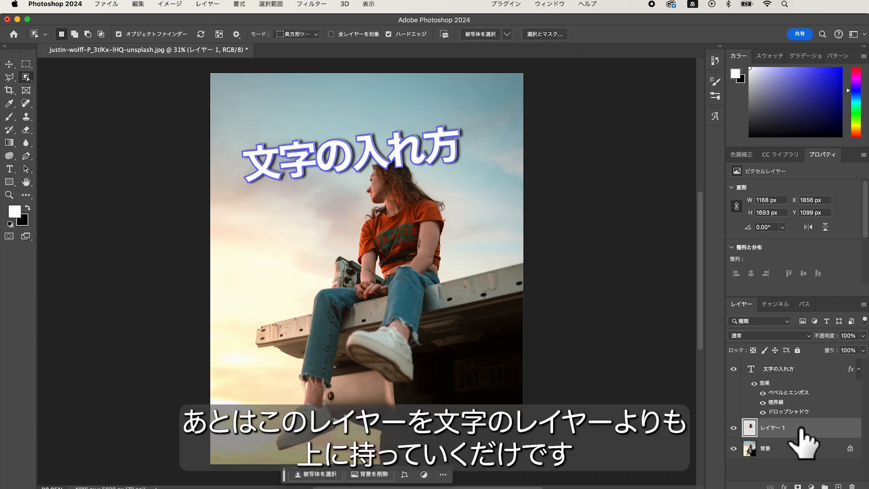
{"action": "key", "text": "v"}
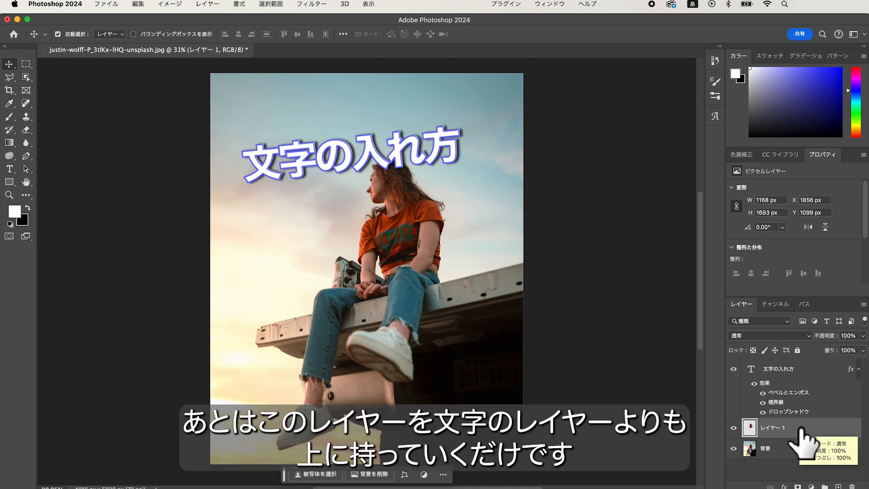
{"action": "left_click_drag", "start_coordinate": [773, 428], "coordinate": [775, 372]}
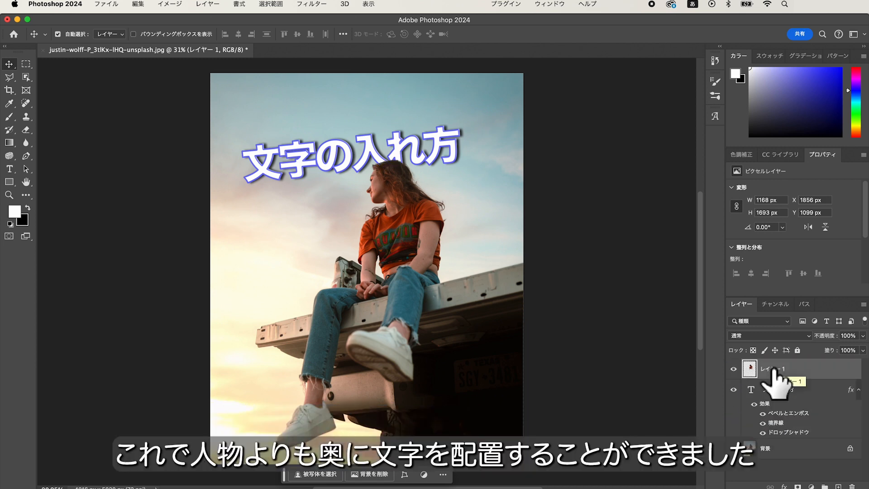